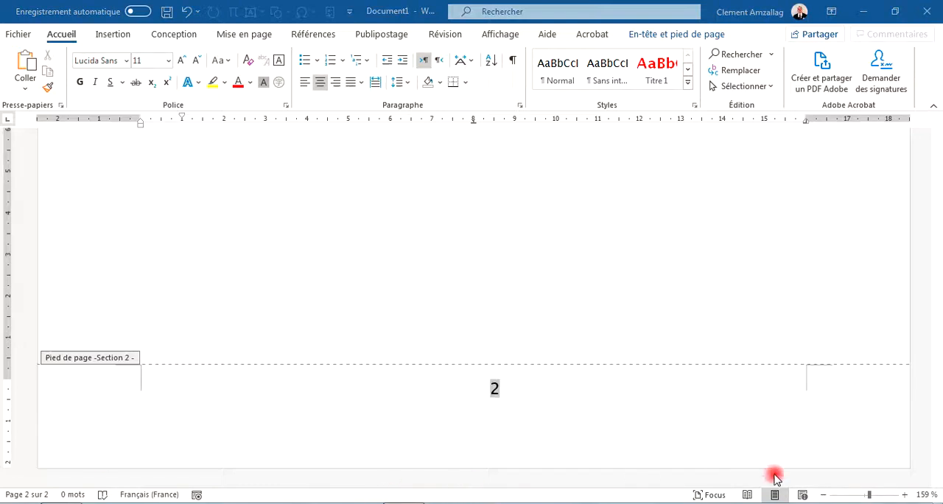
Zoom the document out to 40% to examine the headers and footers of both sections.
left_click(821, 497)
left_click(821, 497)
left_click(822, 497)
left_click(822, 496)
left_click(821, 497)
left_click(821, 496)
left_click(821, 496)
left_click(822, 497)
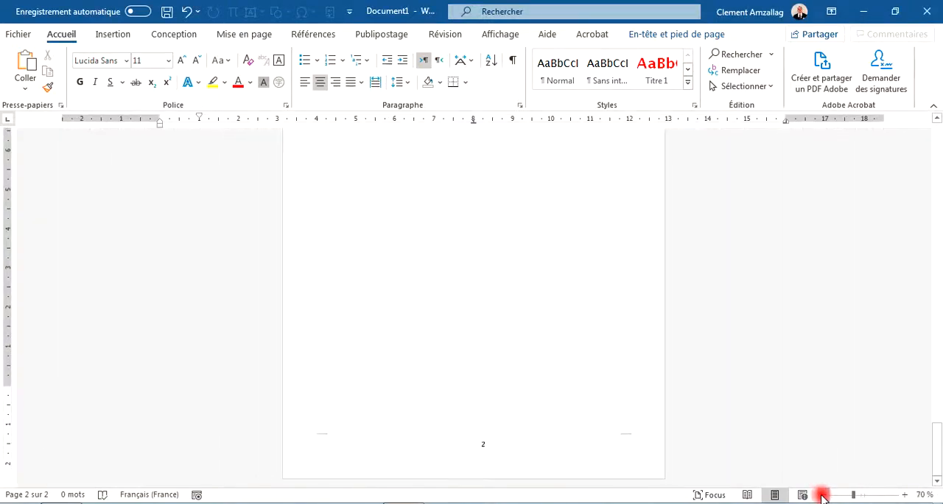
left_click(821, 497)
left_click(822, 497)
left_click(822, 496)
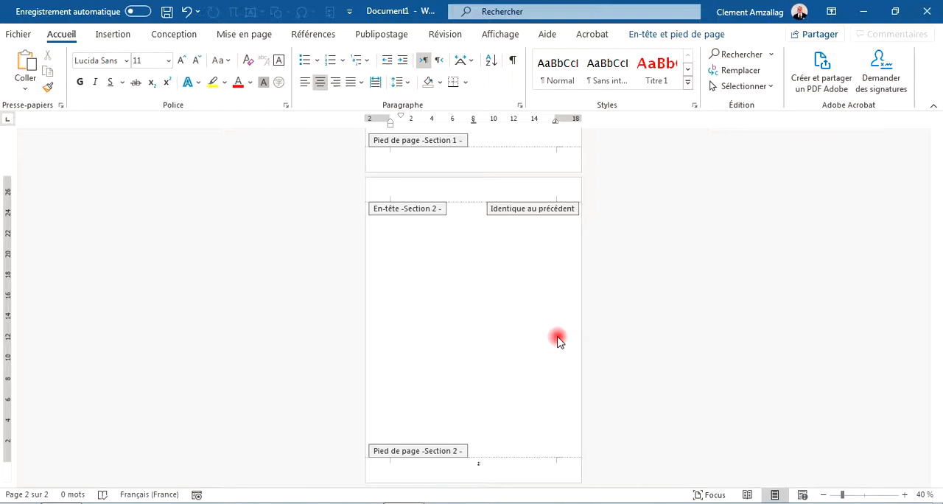
Insert the Koala picture from the Échantillons d'images folder into the Section 2 header.
left_click(462, 197)
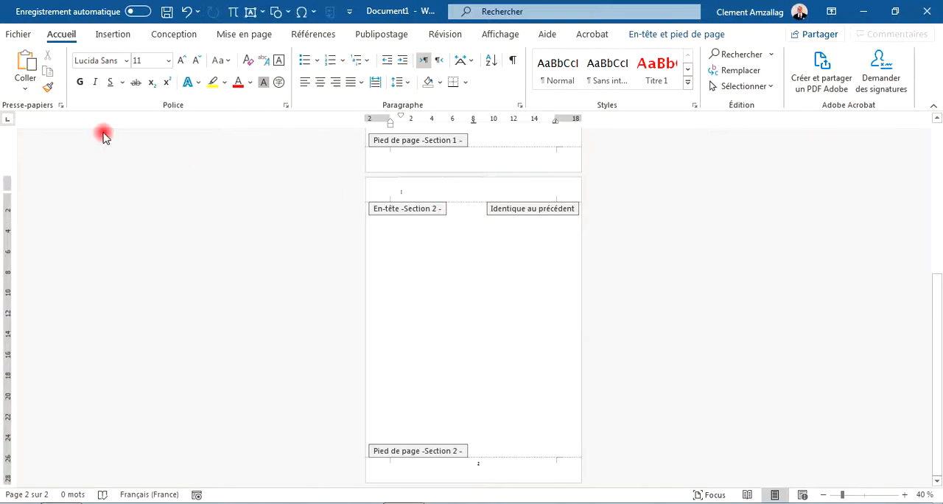
left_click(115, 38)
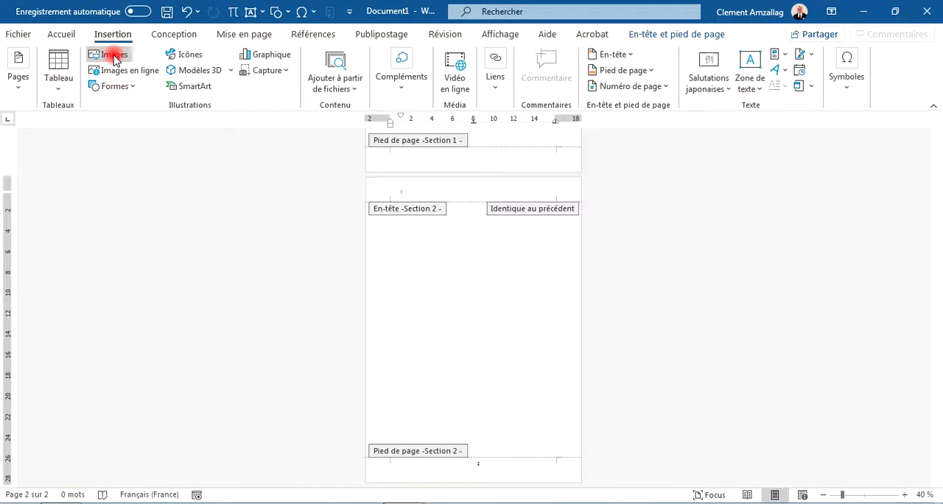
left_click(114, 59)
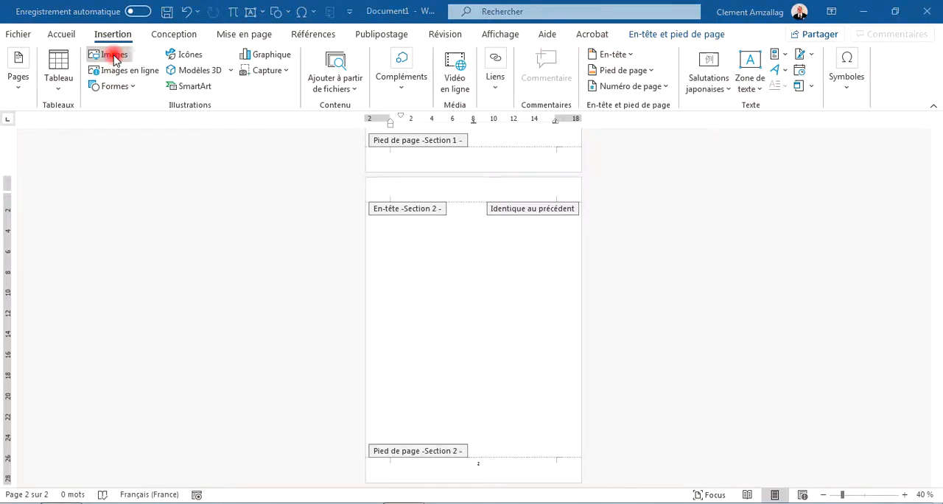
double_click(211, 189)
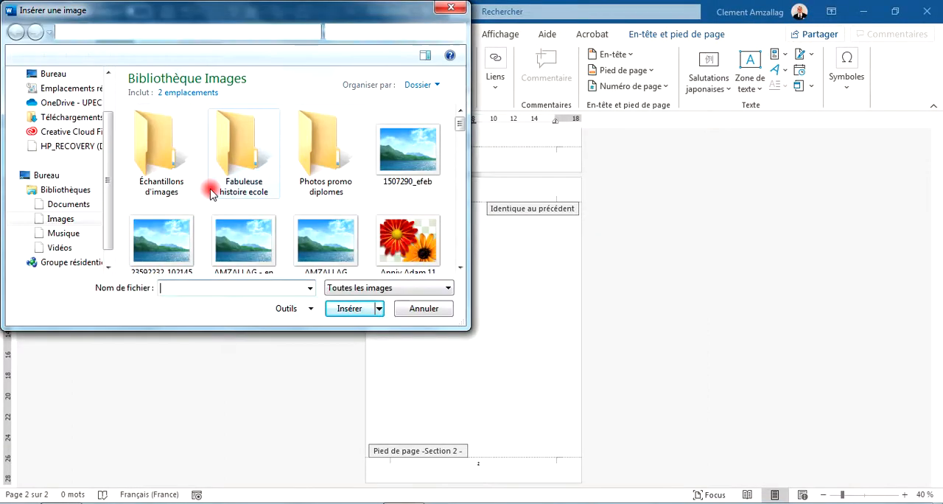
double_click(149, 152)
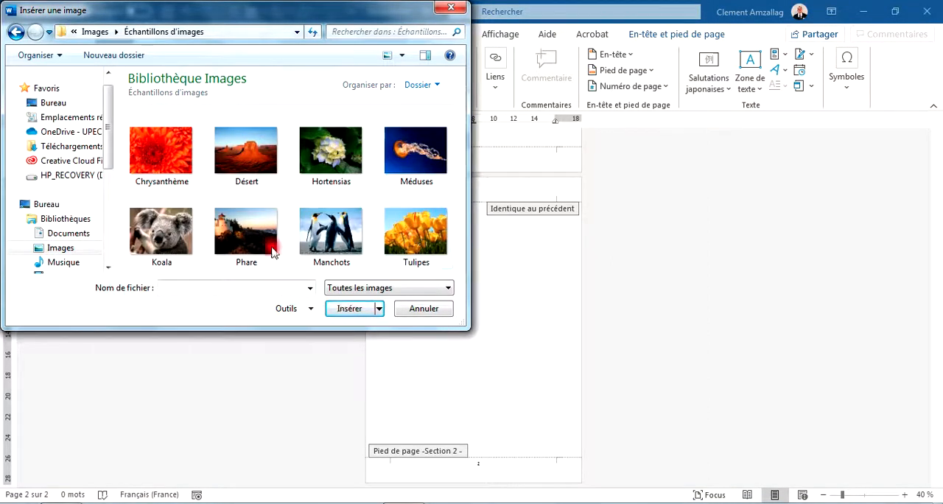
left_click(172, 248)
left_click(354, 309)
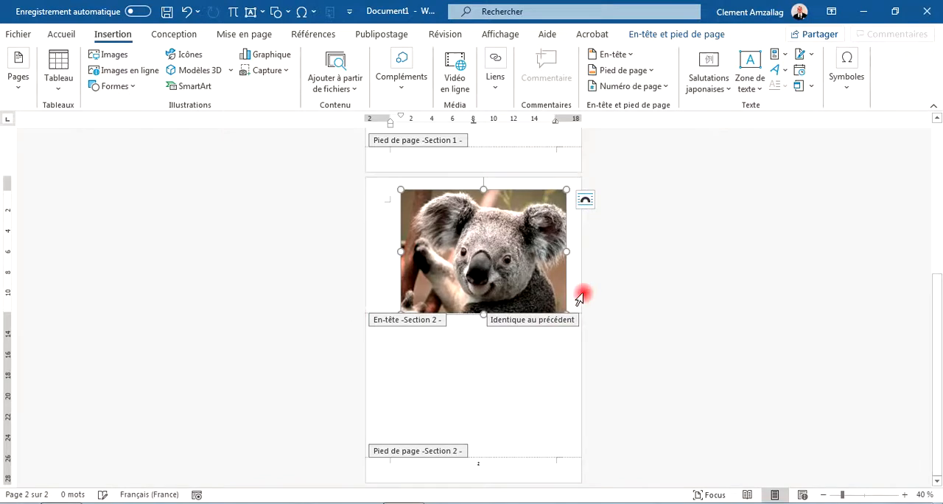
Shrink the koala picture to about 2,87 cm high by 3,83 cm wide and set its layout to Devant le texte.
left_click_drag(562, 306, 420, 217)
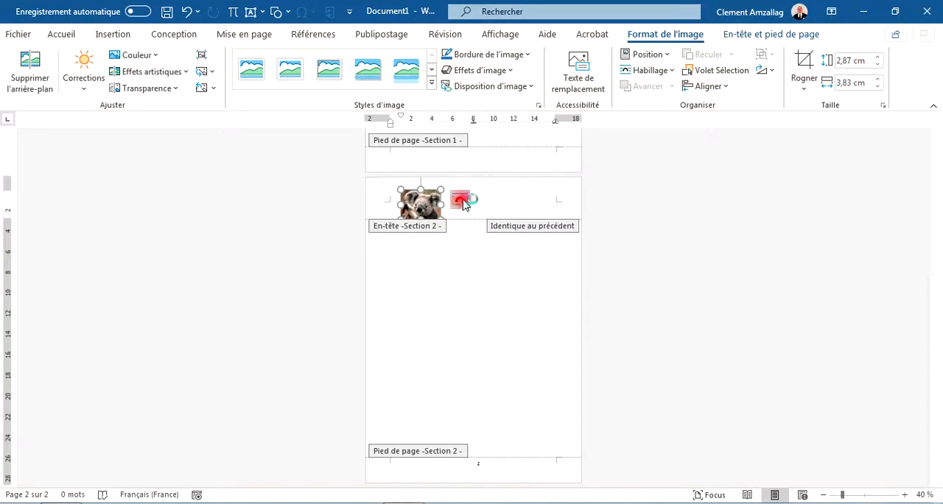
left_click(461, 202)
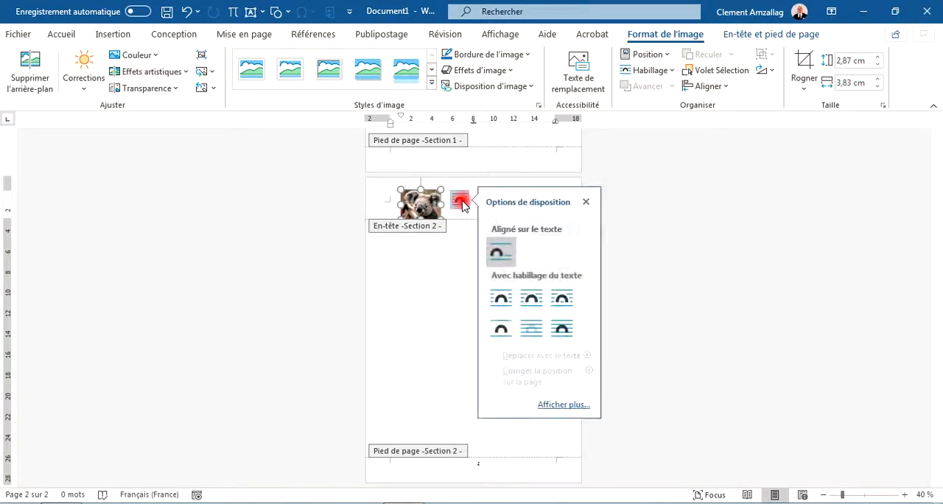
left_click(563, 330)
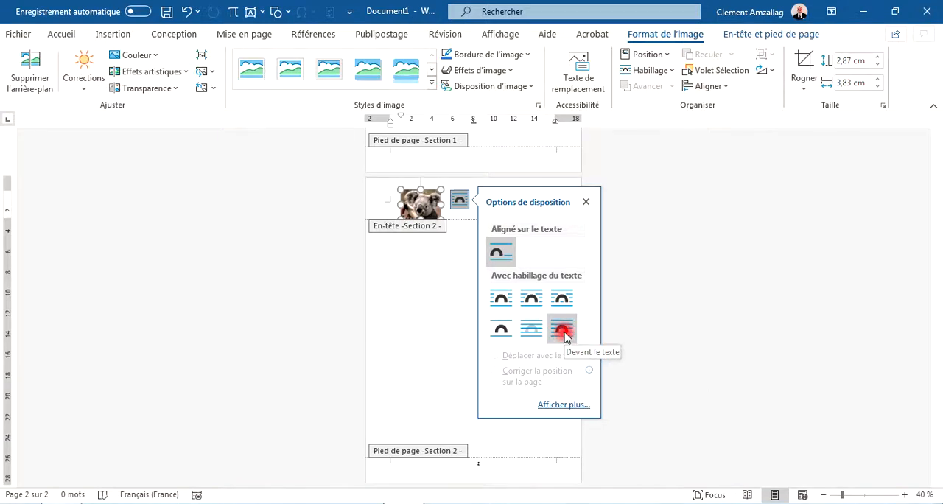
left_click(565, 336)
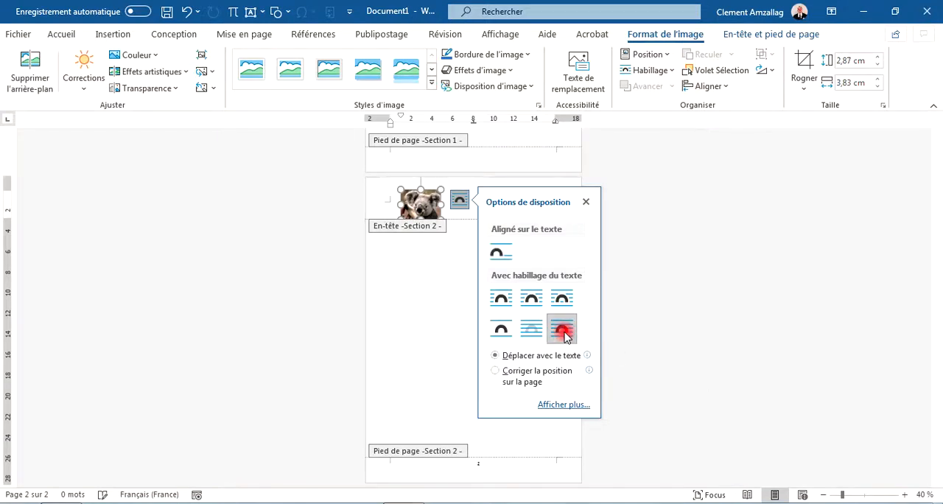
Move the koala picture into the page's upper-left margin corner, set its wrapping to Encadré, and return to the document body.
mouse_move(416, 199)
left_mouse_down()
mouse_move(404, 201)
mouse_move(404, 355)
mouse_move(387, 247)
mouse_move(413, 219)
mouse_move(389, 204)
mouse_move(400, 218)
mouse_move(400, 203)
left_mouse_up()
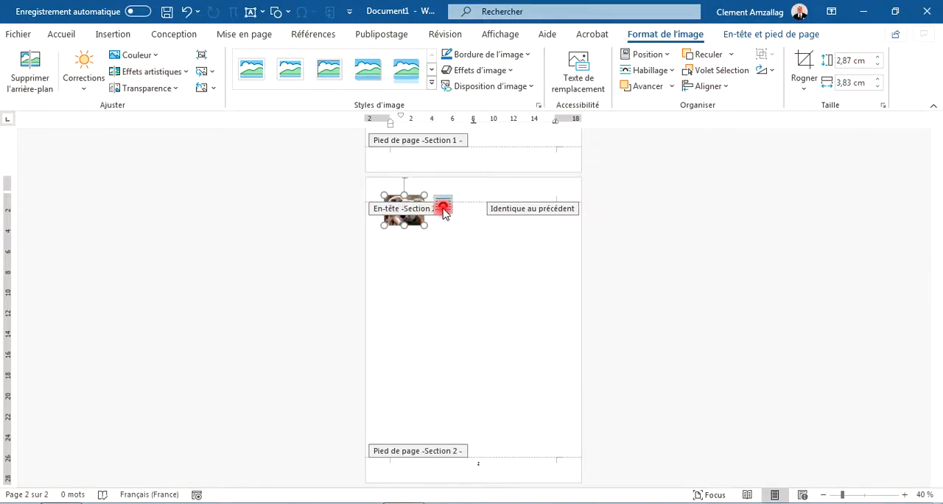
left_click(443, 205)
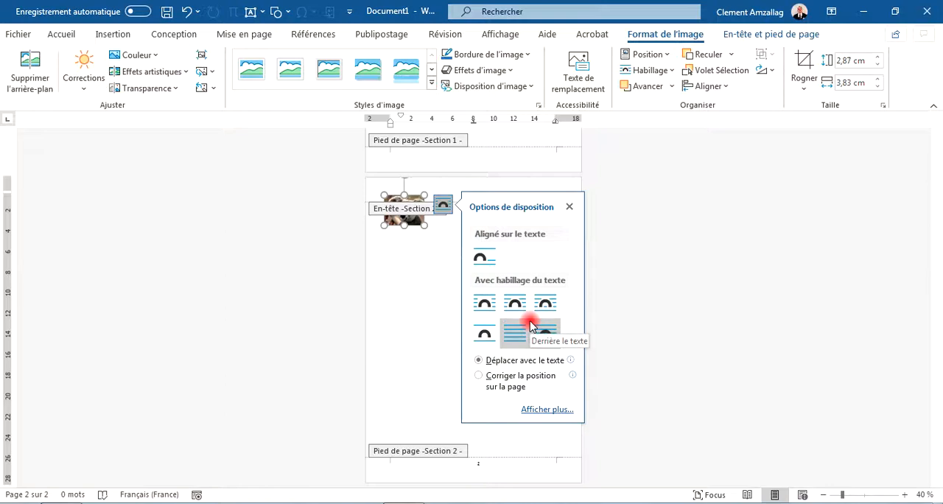
left_click(480, 305)
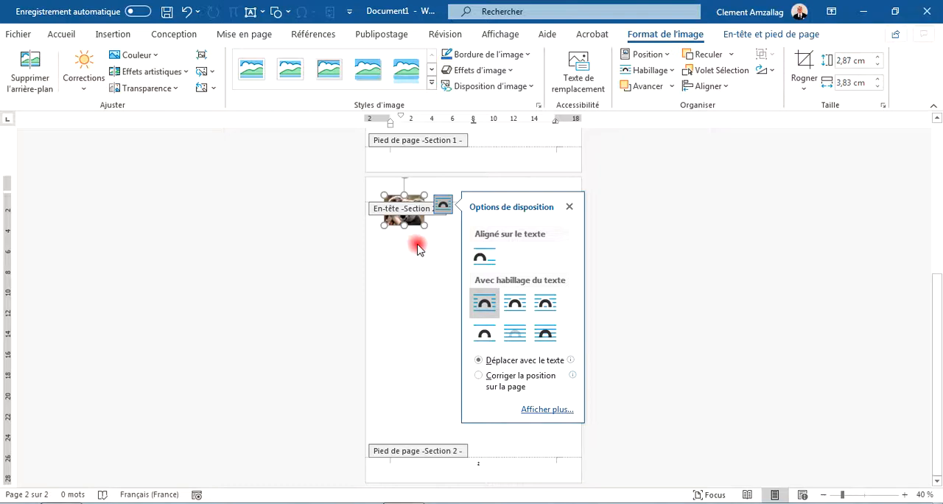
double_click(421, 249)
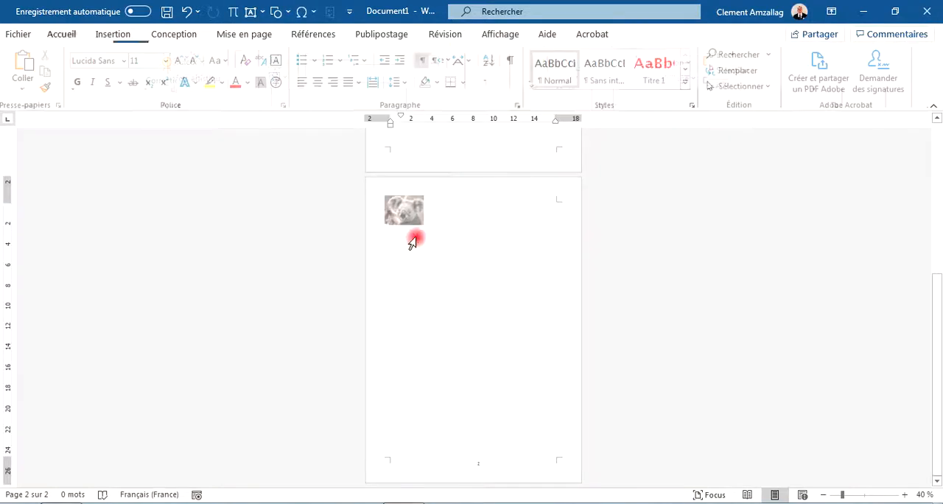
Reopen the headers and footers for editing and check the Section 1 header on the first page.
left_click_drag(933, 297, 920, 339)
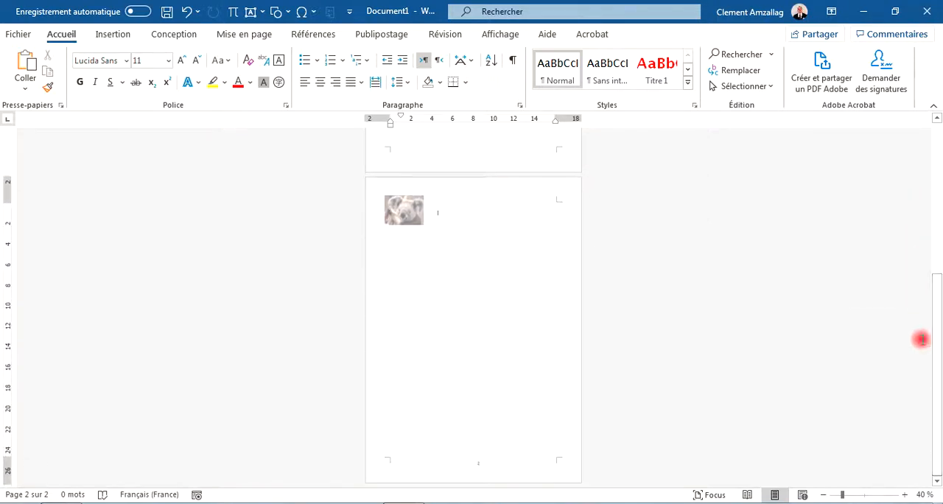
double_click(440, 456)
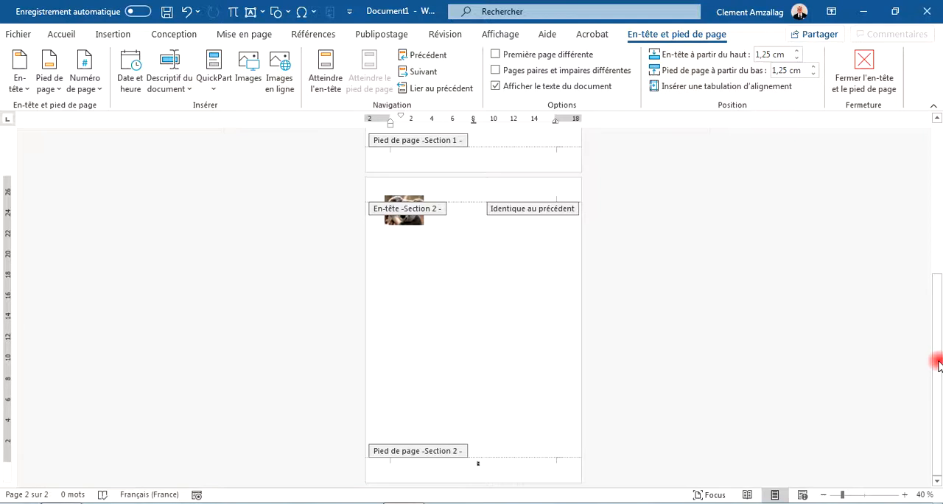
left_click_drag(938, 365, 918, 209)
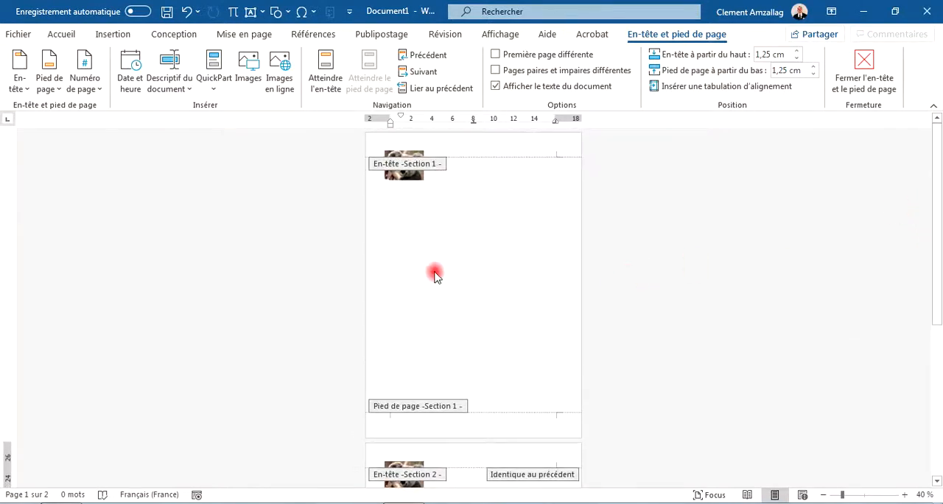
left_click_drag(939, 262, 916, 240)
Try deleting the koala picture from the Section 1 header, check the Section 2 header, and undo the deletion.
left_click(409, 176)
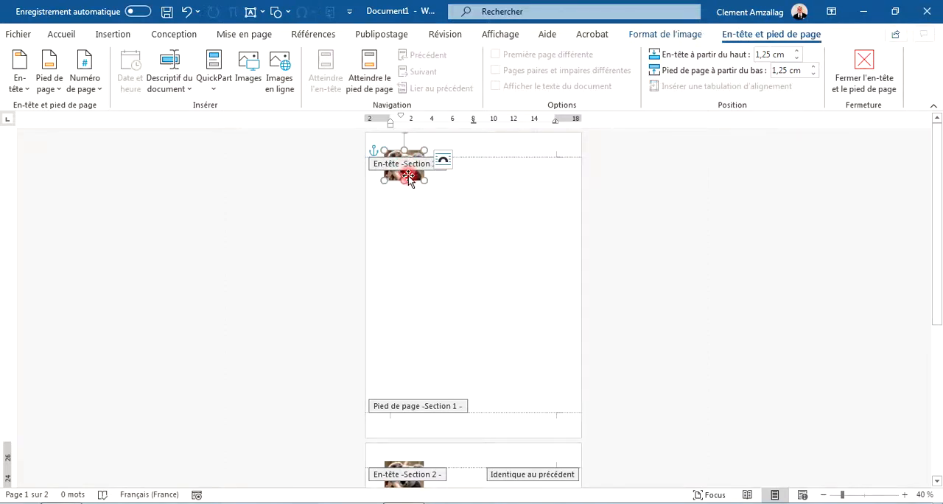
key("Delete")
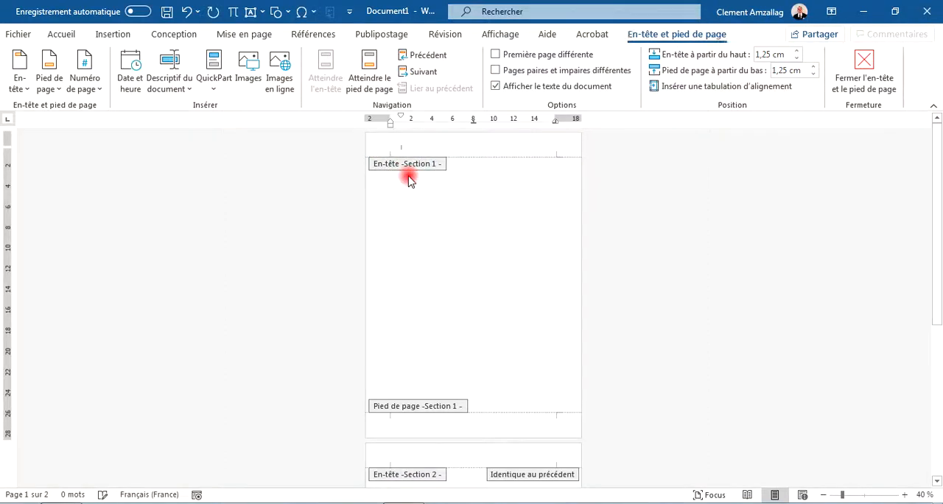
mouse_move(937, 214)
left_mouse_down()
mouse_move(937, 249)
mouse_move(937, 226)
left_mouse_up()
key("ctrl+z")
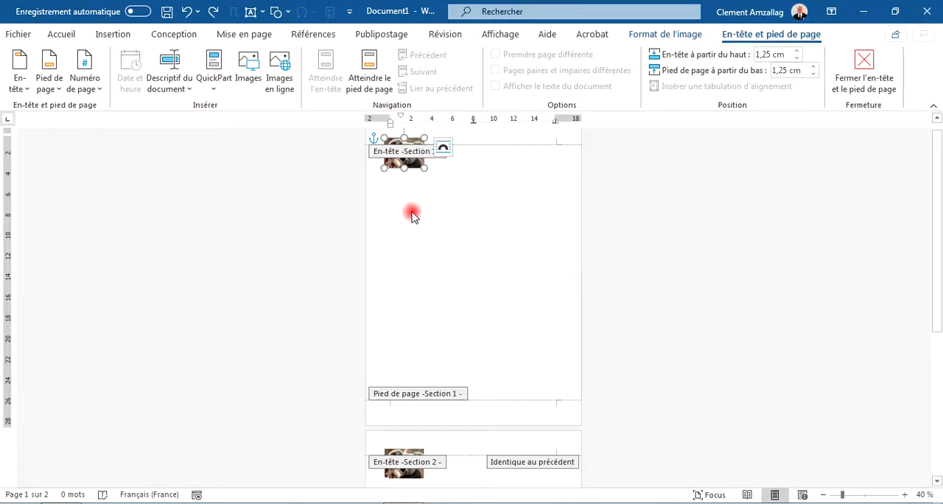
Unlink the Section 2 header from the previous section.
left_click_drag(936, 285, 936, 308)
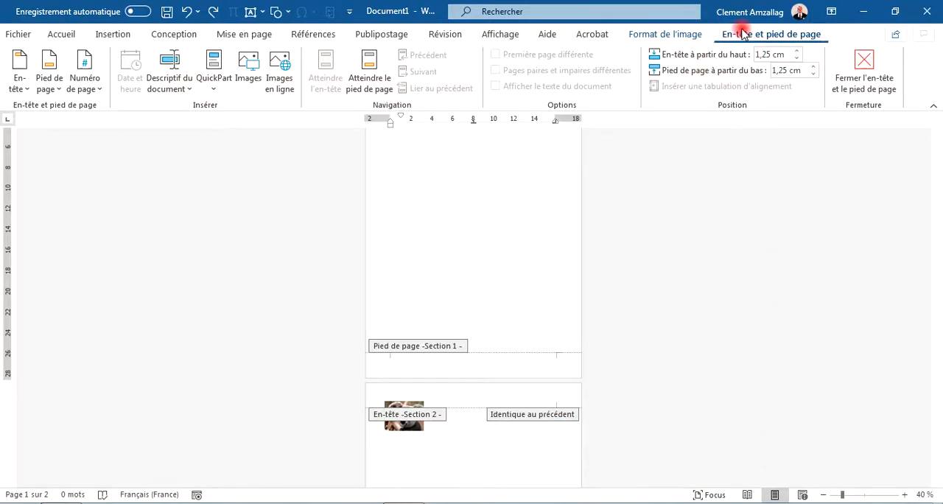
left_click(464, 401)
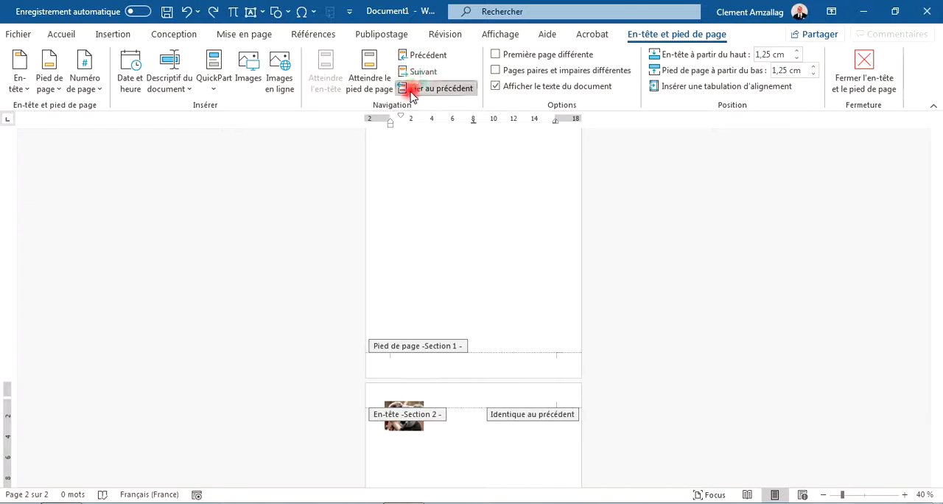
left_click(440, 89)
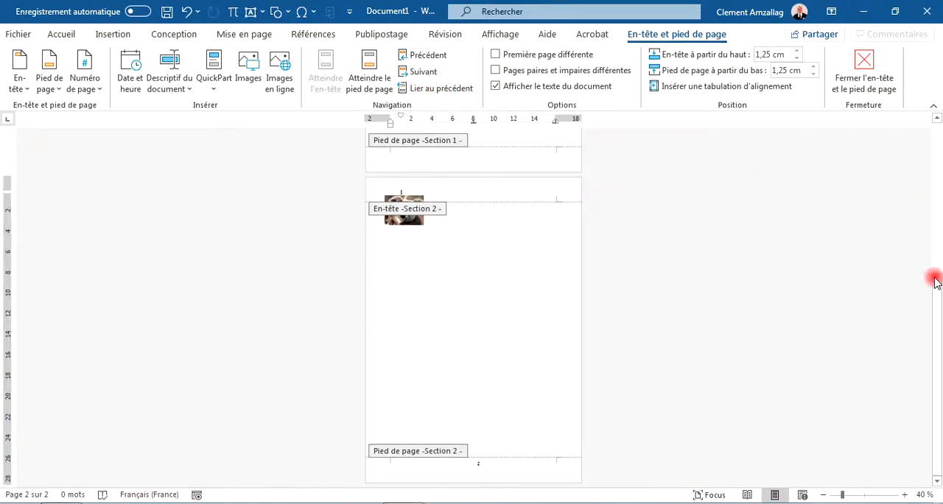
Delete the koala picture from the Section 1 header and check the header of the second page.
left_click_drag(937, 281, 930, 101)
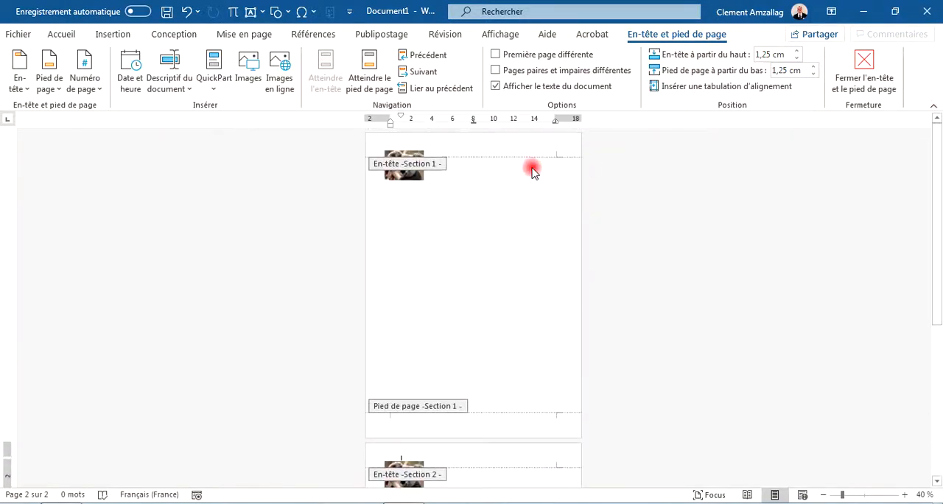
left_click(412, 175)
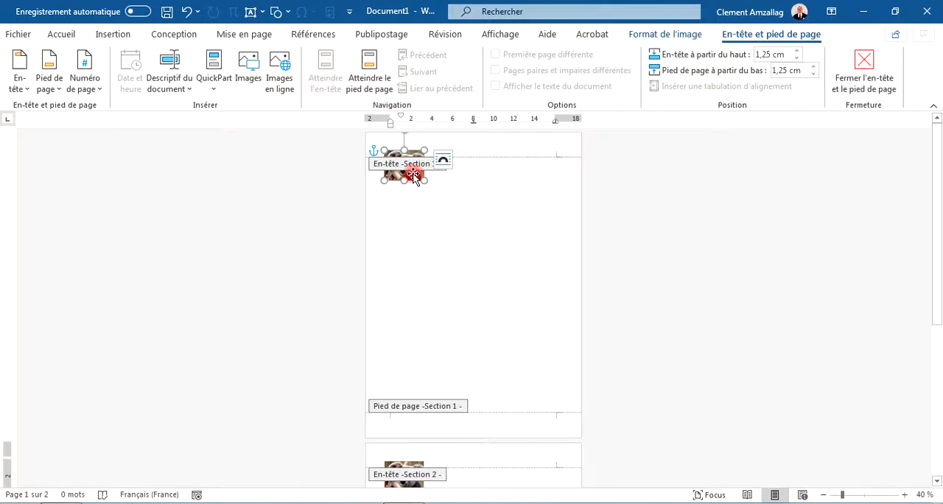
key("Delete")
left_click_drag(938, 257, 910, 190)
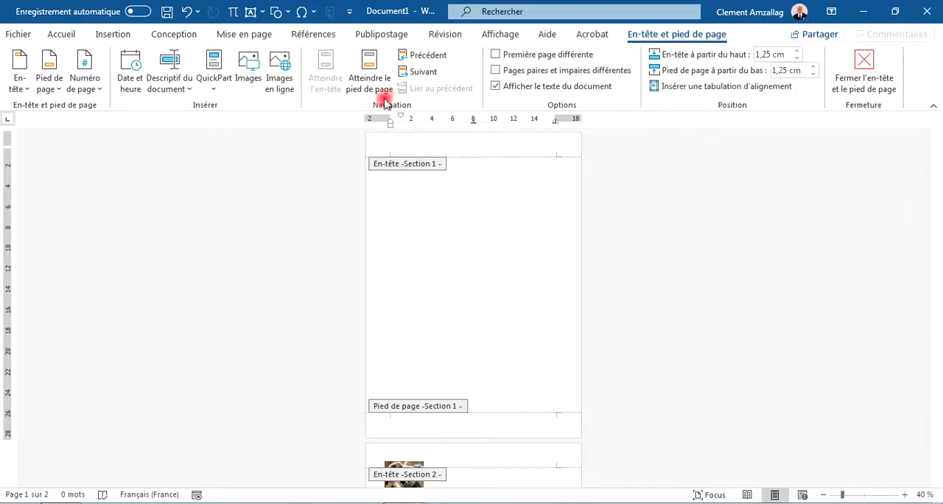
Leave header editing and review the available page and section break types without inserting one.
left_click(258, 37)
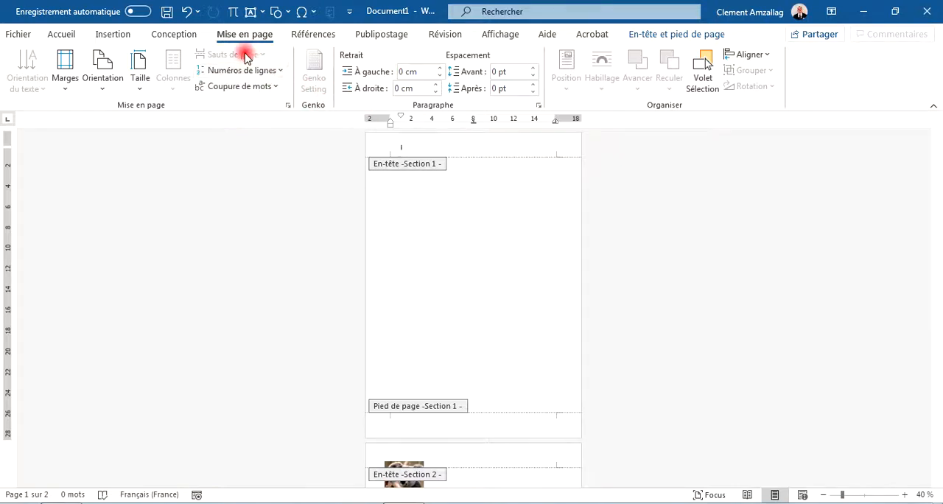
double_click(482, 207)
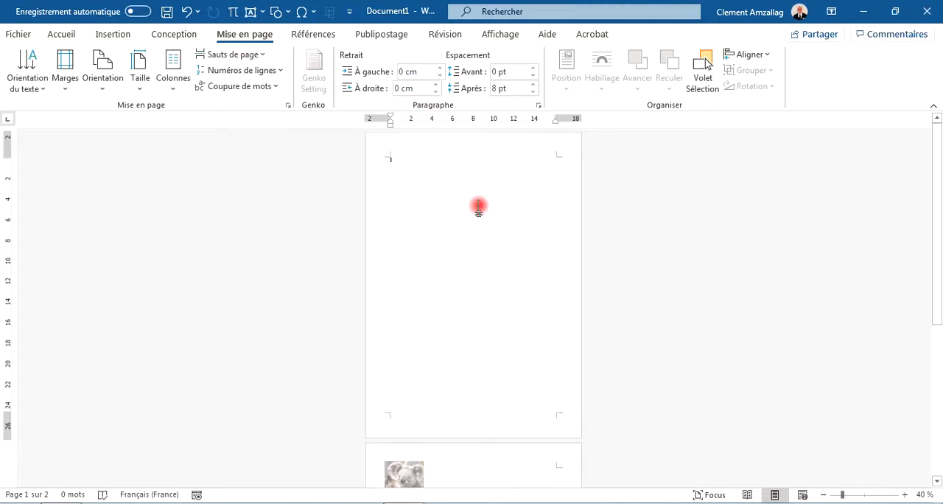
left_click(262, 56)
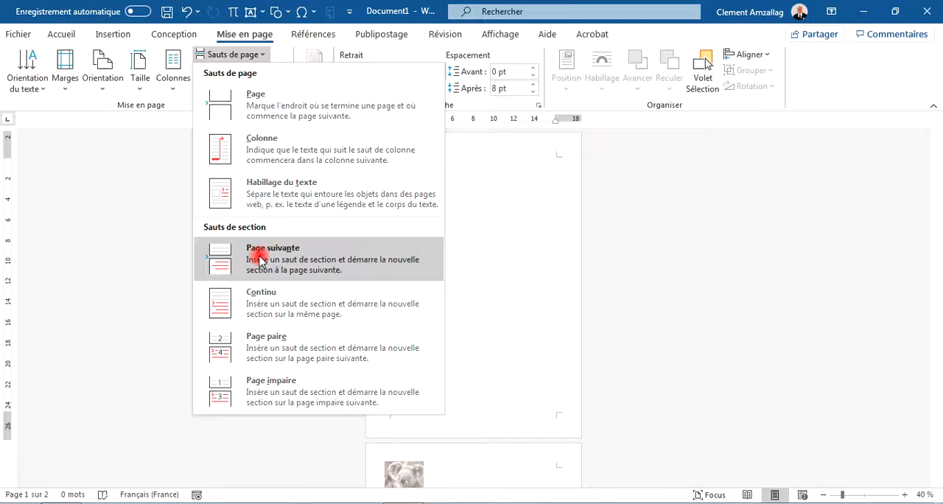
left_click(681, 245)
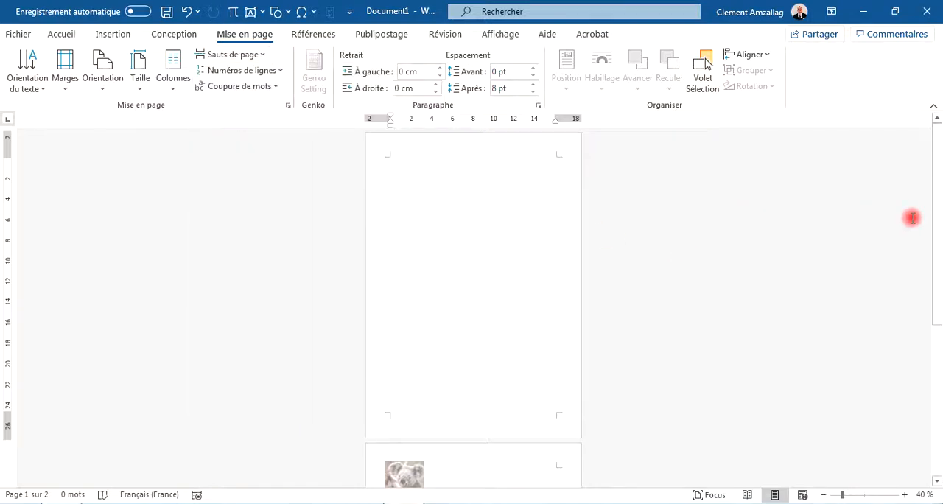
Insert a page break on page 2 to add a third page to the second section.
left_click_drag(937, 214, 907, 194)
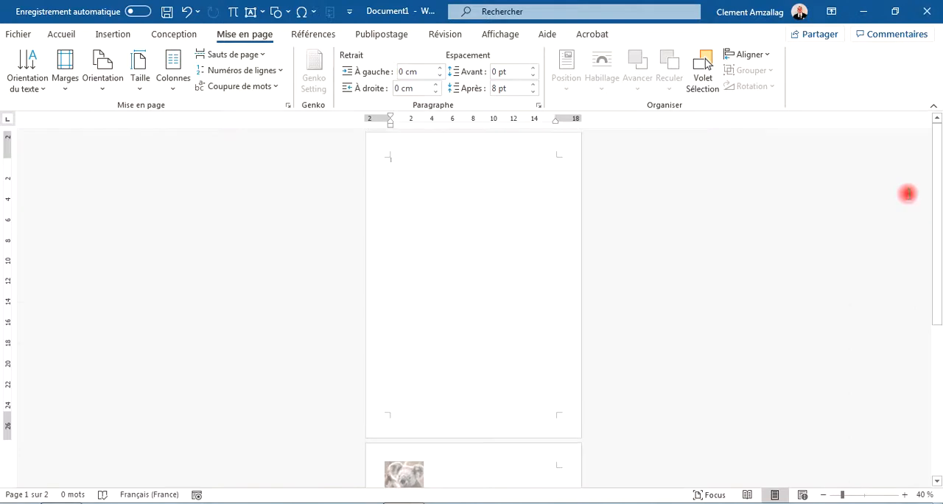
left_click_drag(939, 196, 940, 417)
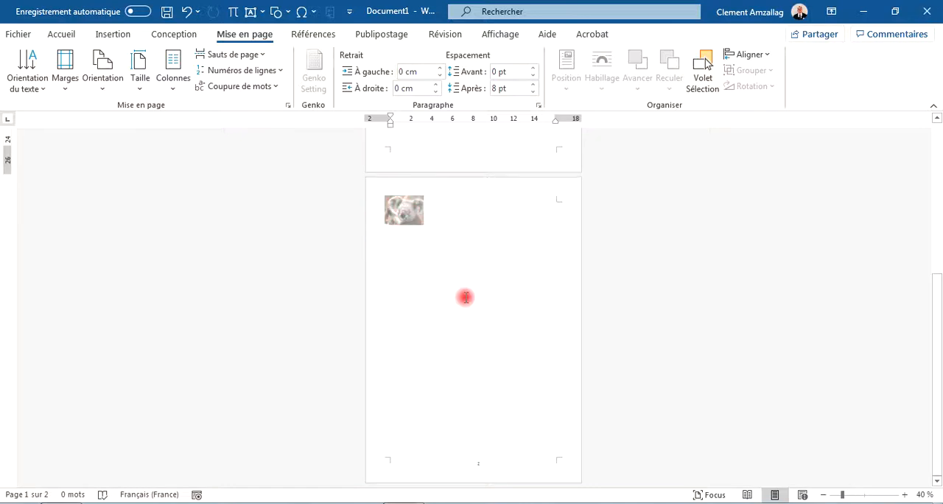
left_click(441, 281)
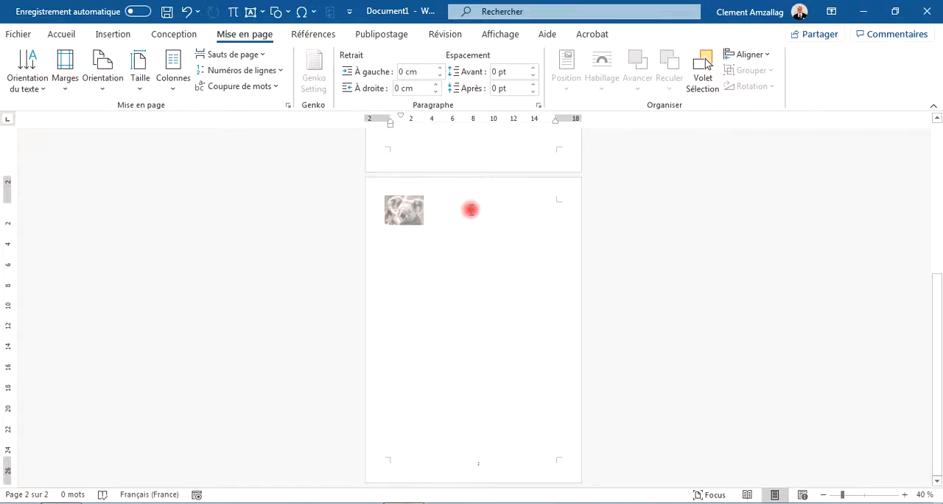
left_click(112, 35)
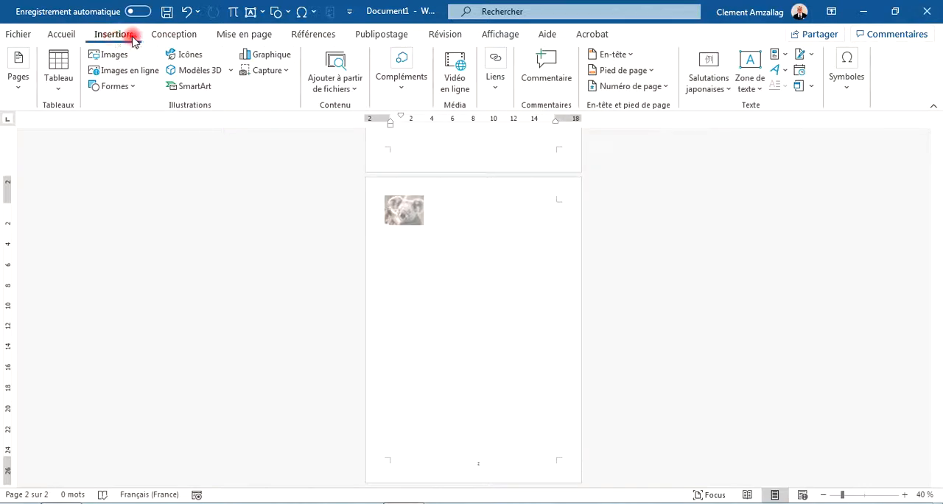
left_click(250, 36)
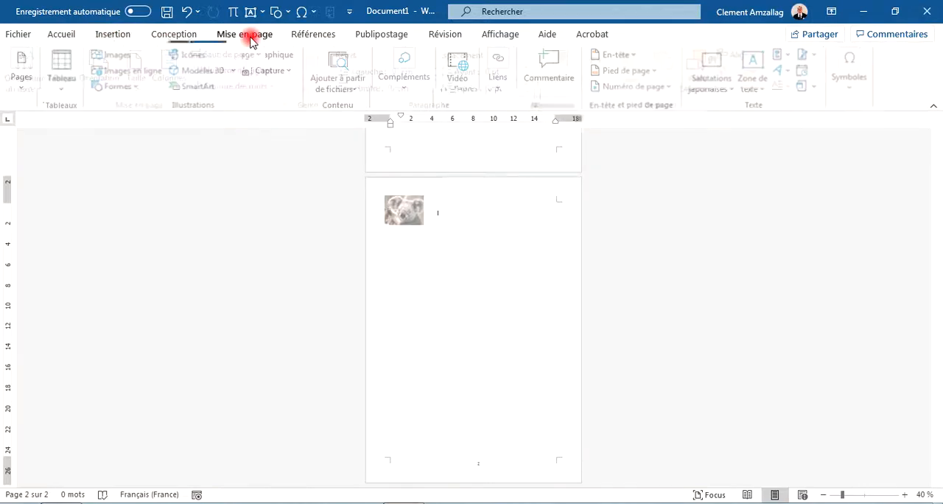
left_click(123, 37)
left_click(18, 77)
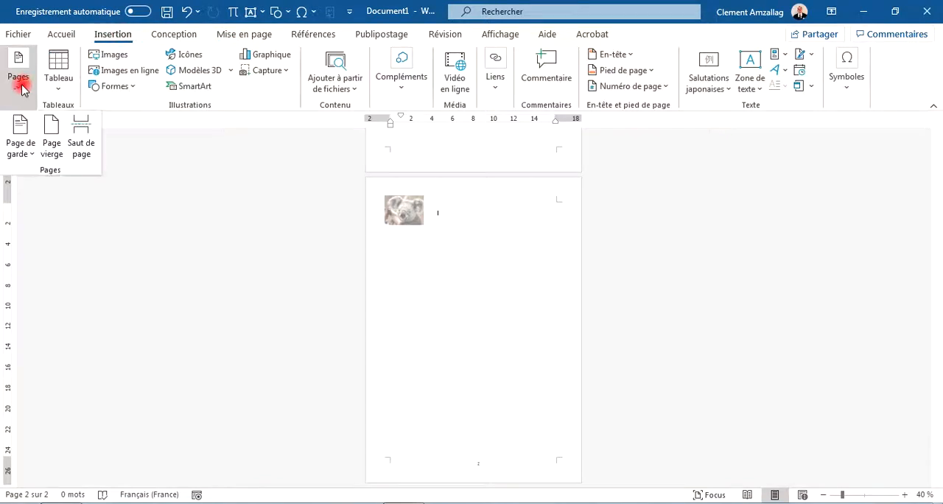
left_click(79, 135)
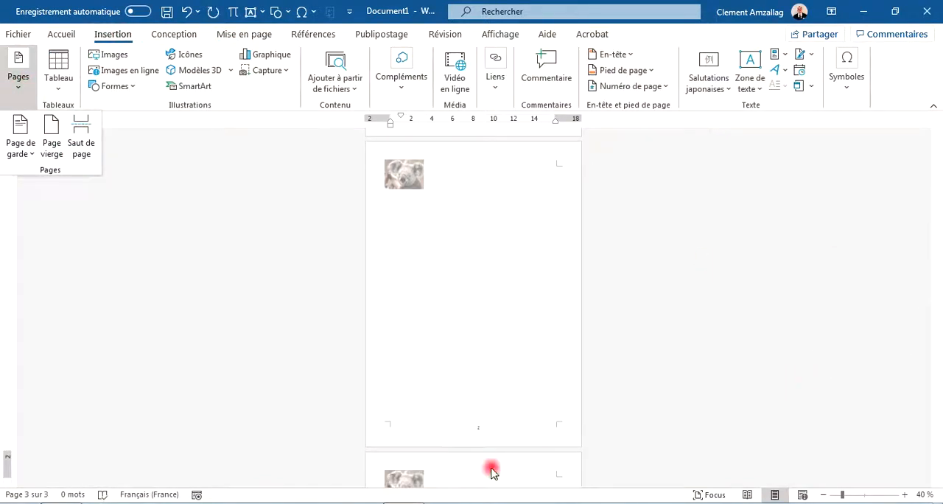
left_click(496, 377)
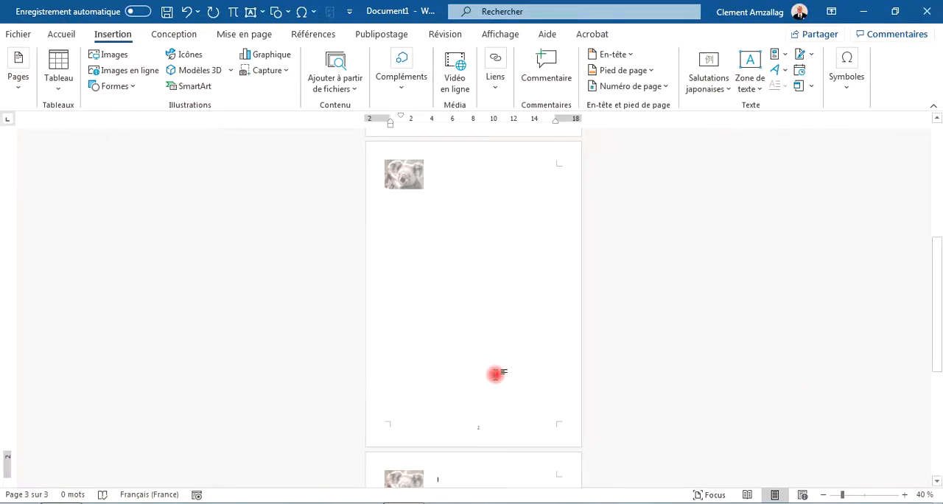
Insert the Koala sample picture into the body of the first page.
left_click_drag(940, 276, 907, 131)
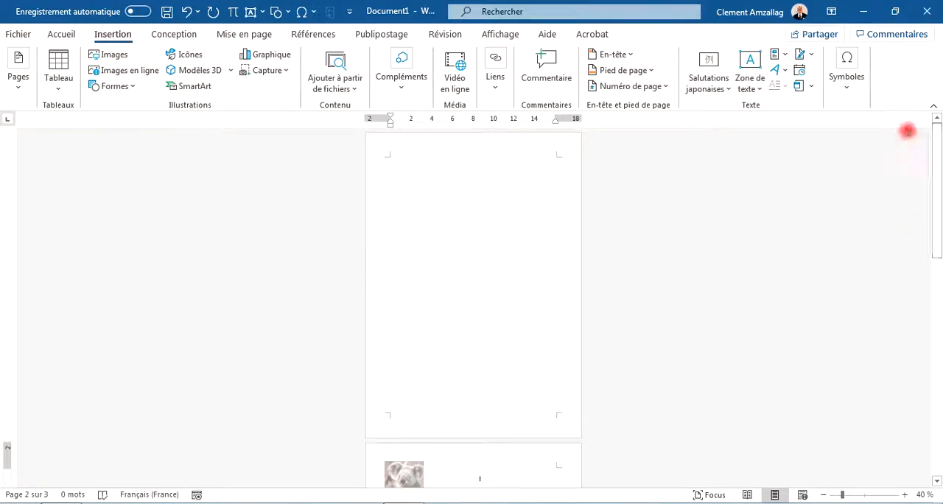
left_click(452, 235)
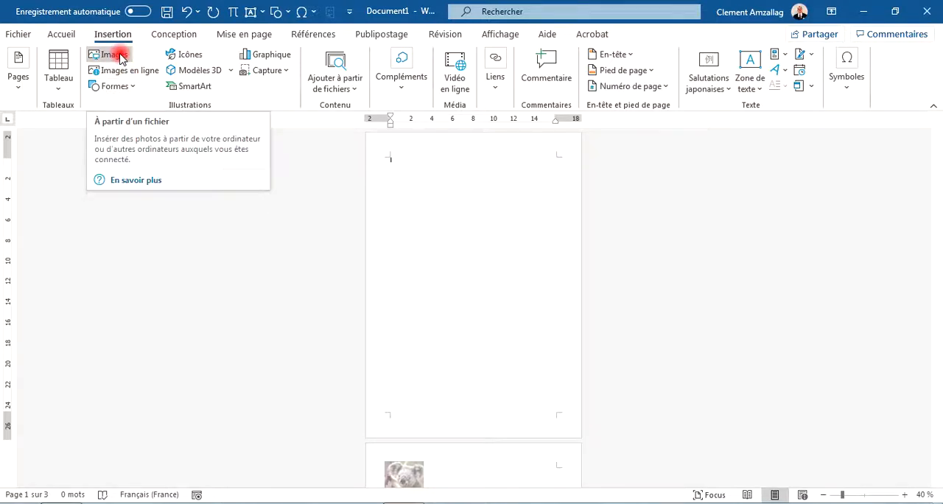
left_click(118, 56)
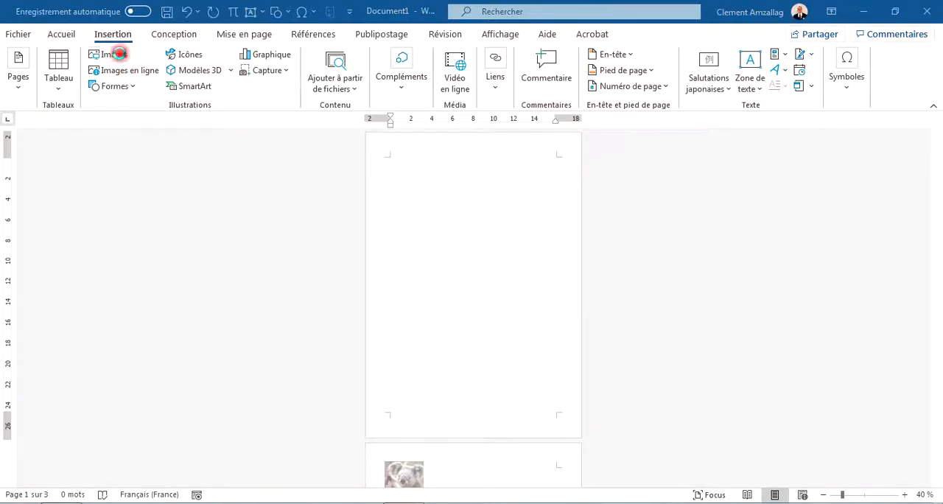
left_click(162, 203)
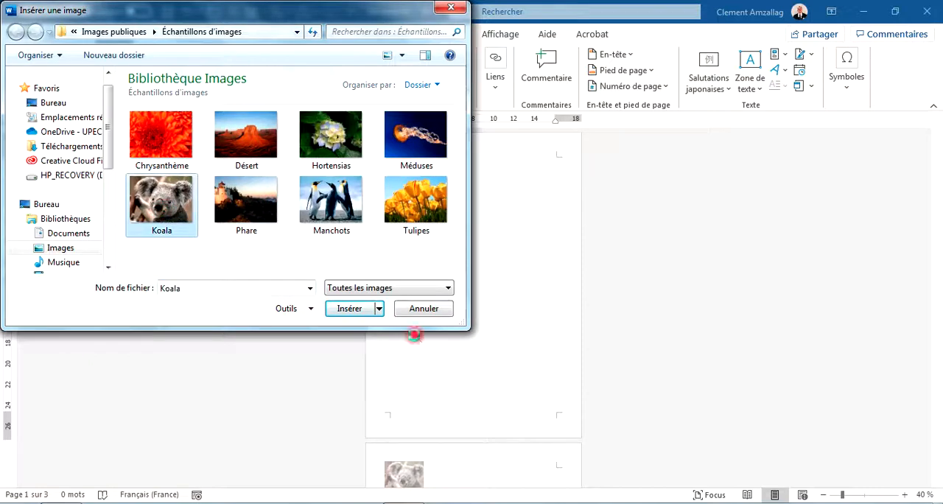
left_click(356, 312)
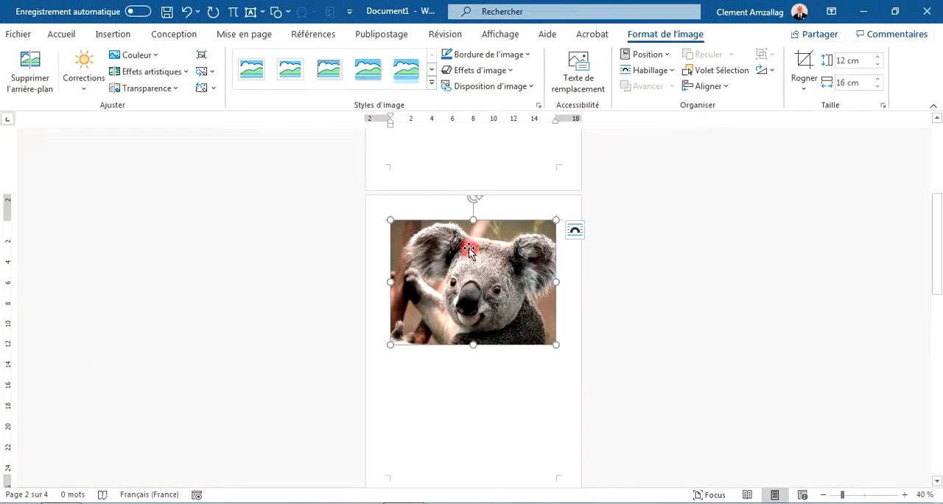
Set the first-page koala picture's text wrapping to behind text and move it down to the middle of the page.
left_click(575, 231)
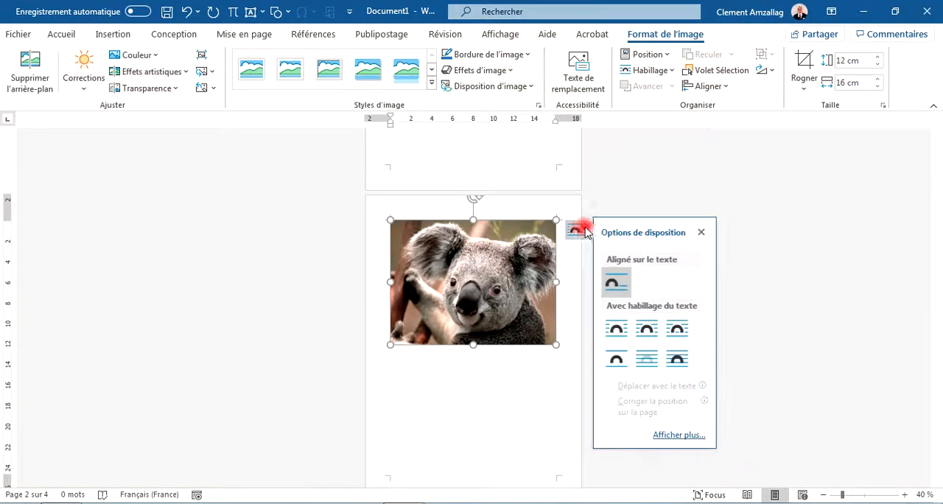
left_click(648, 363)
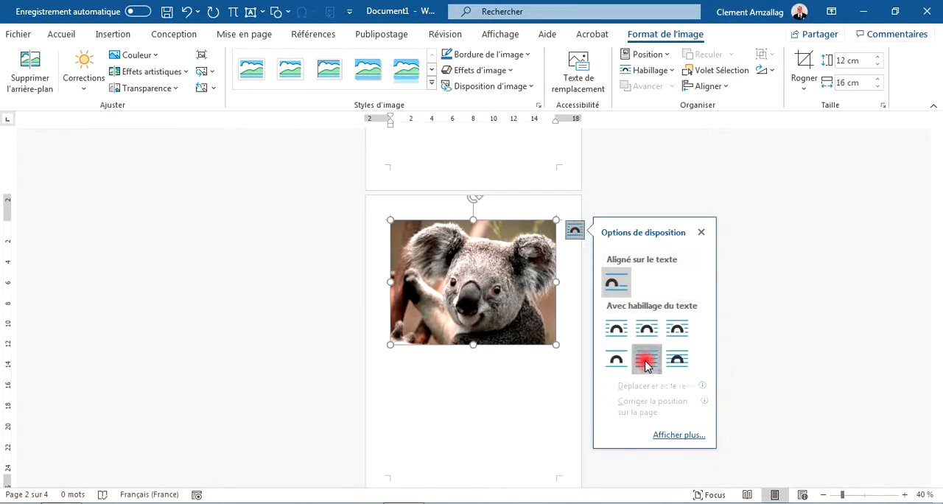
left_click_drag(939, 306, 911, 158)
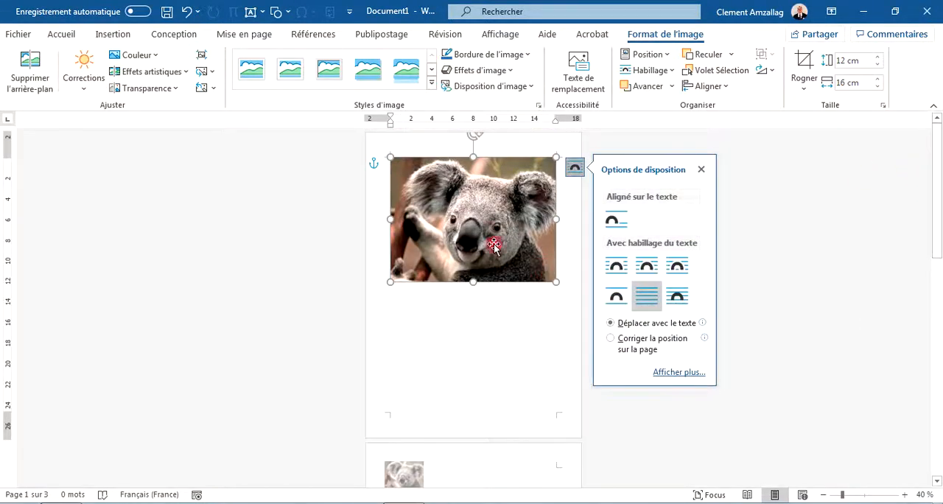
left_click_drag(491, 233, 489, 292)
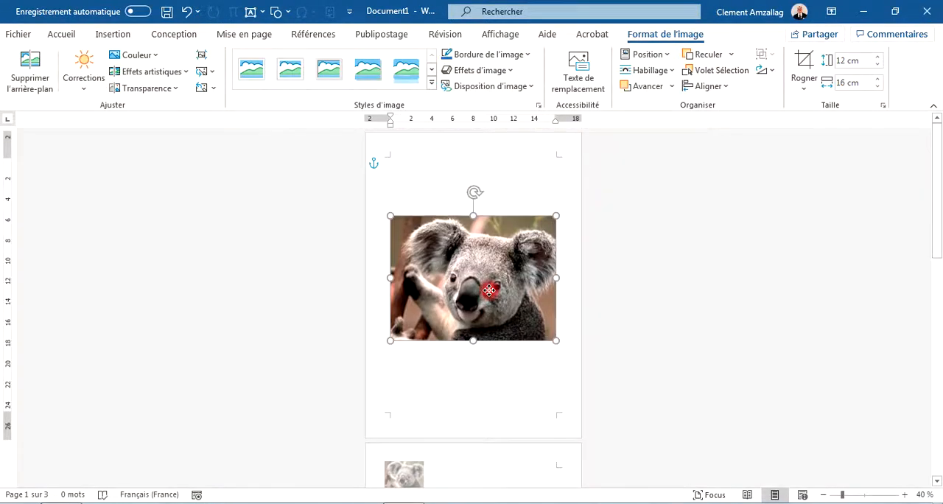
left_click(625, 282)
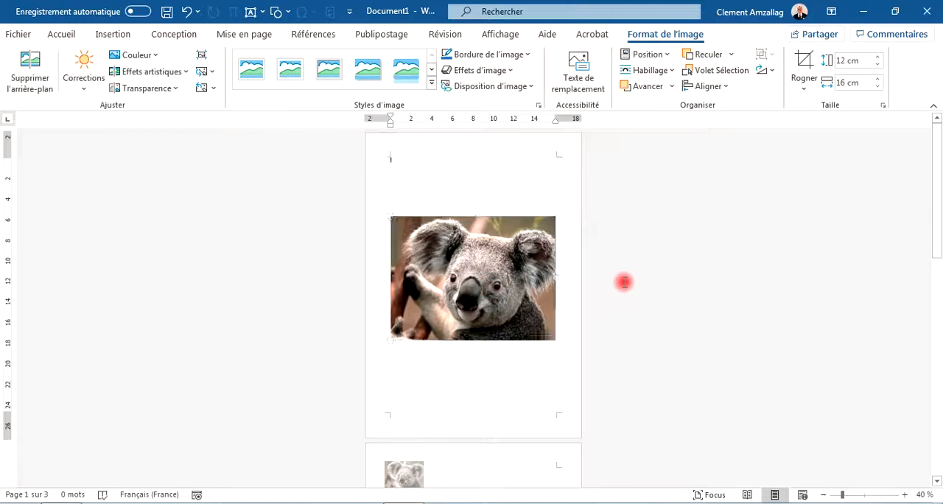
left_click_drag(940, 233, 904, 128)
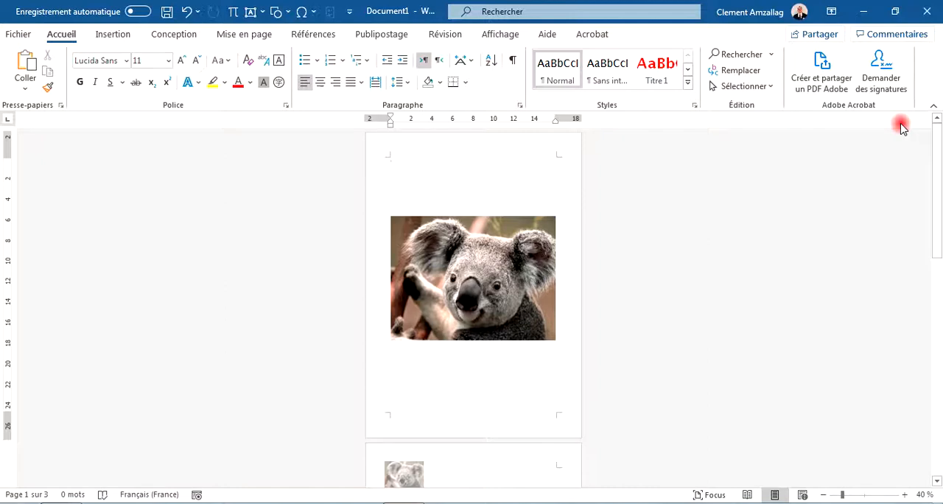